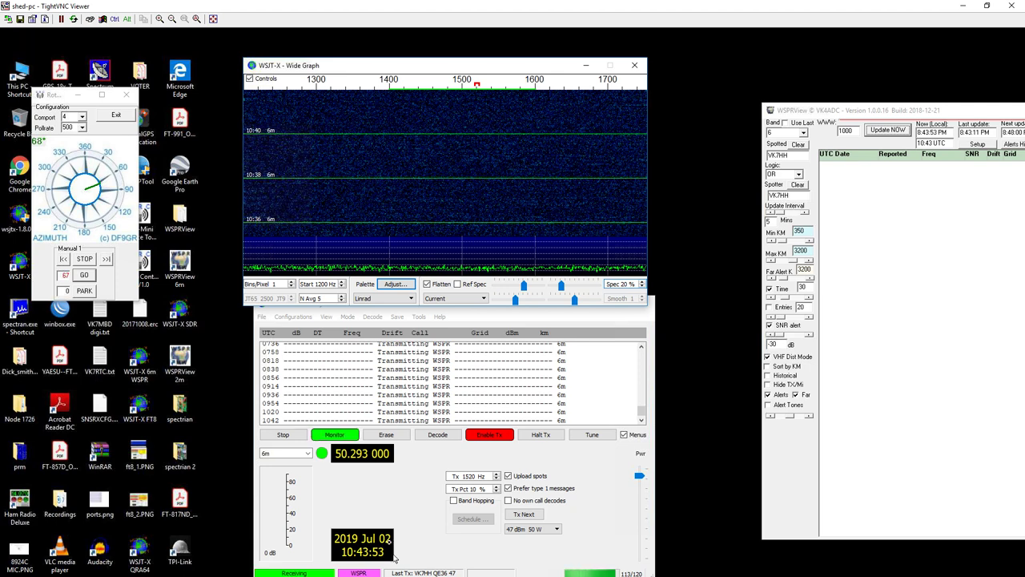
# - Set the antenna rotator's target azimuth to 101 degrees and bring the WSJT-X main window to the front
pyautogui.click(94, 190)
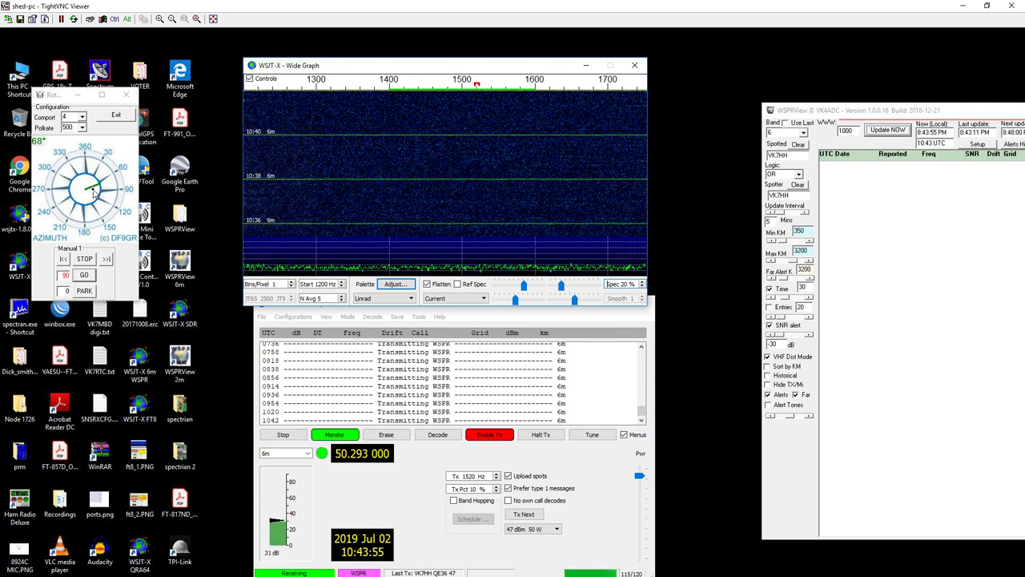
pyautogui.click(102, 189)
pyautogui.click(103, 193)
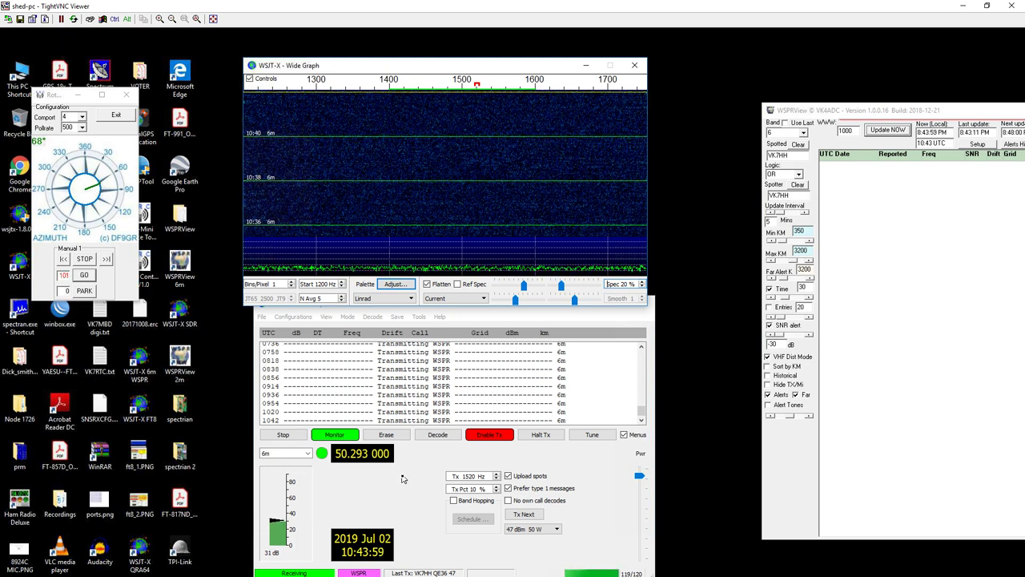
pyautogui.moveTo(637, 414)
pyautogui.mouseDown()
pyautogui.moveTo(639, 381)
pyautogui.moveTo(641, 417)
pyautogui.mouseUp()
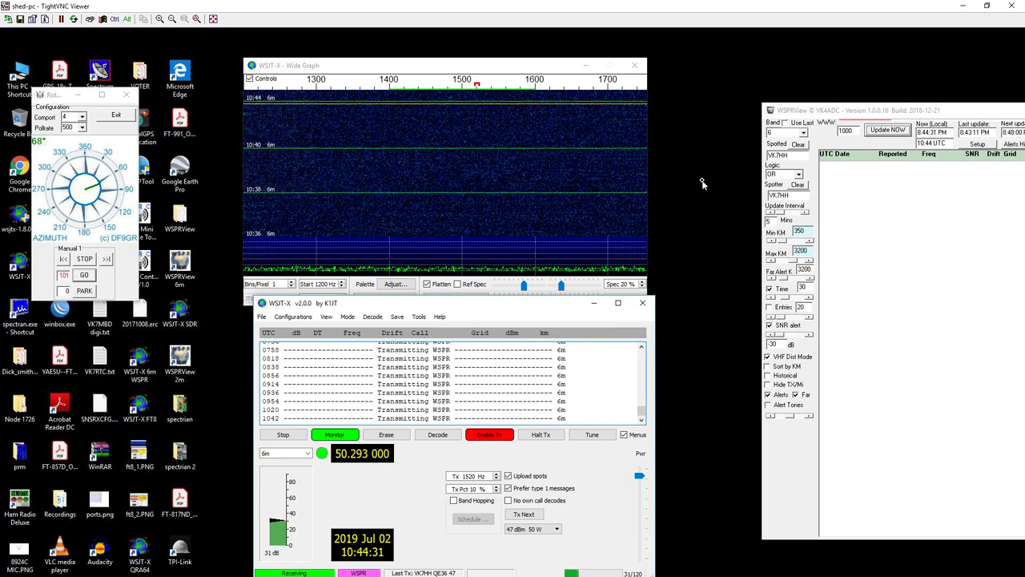
# - Switch to the WSPRnet database page in the browser, highlight the newest spot's row and reload the spot list
pyautogui.click(965, 7)
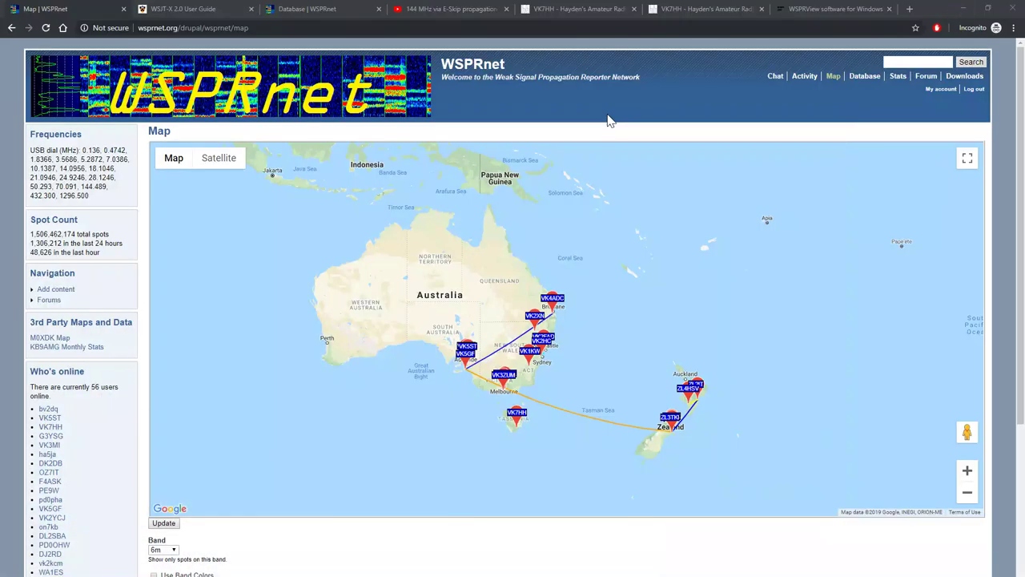
pyautogui.click(296, 6)
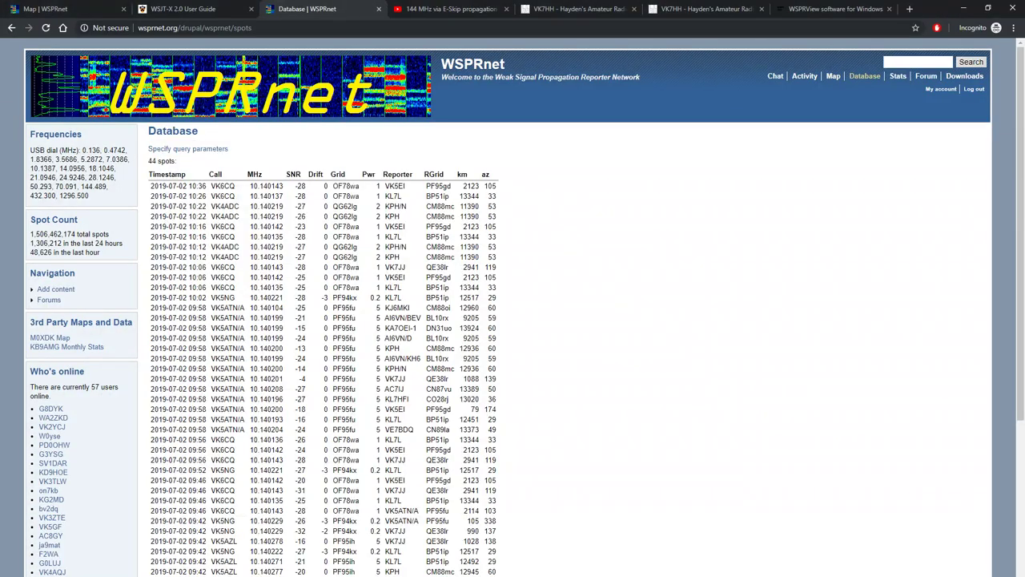
pyautogui.moveTo(150, 186); pyautogui.dragTo(497, 187)
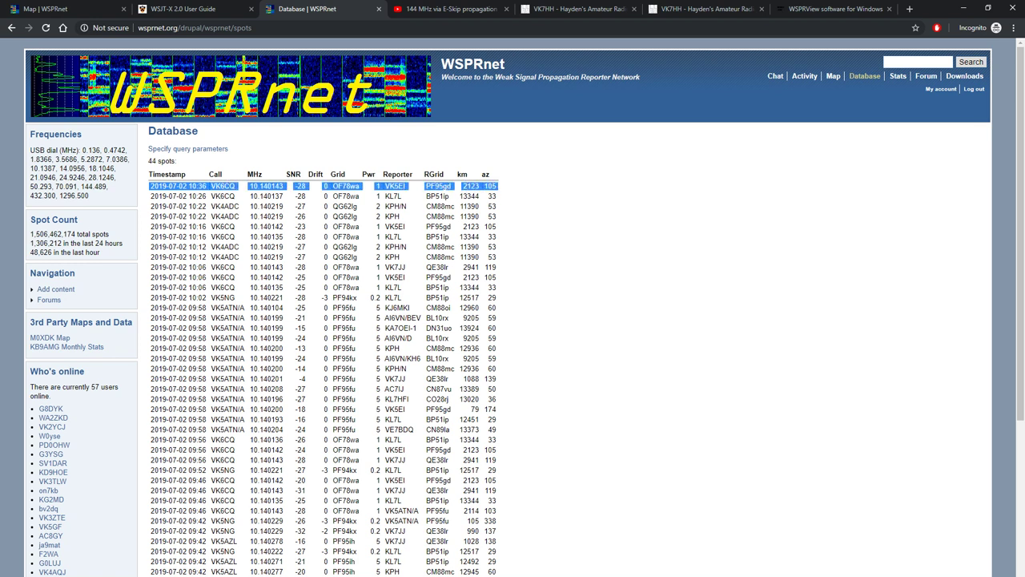
pyautogui.click(639, 210)
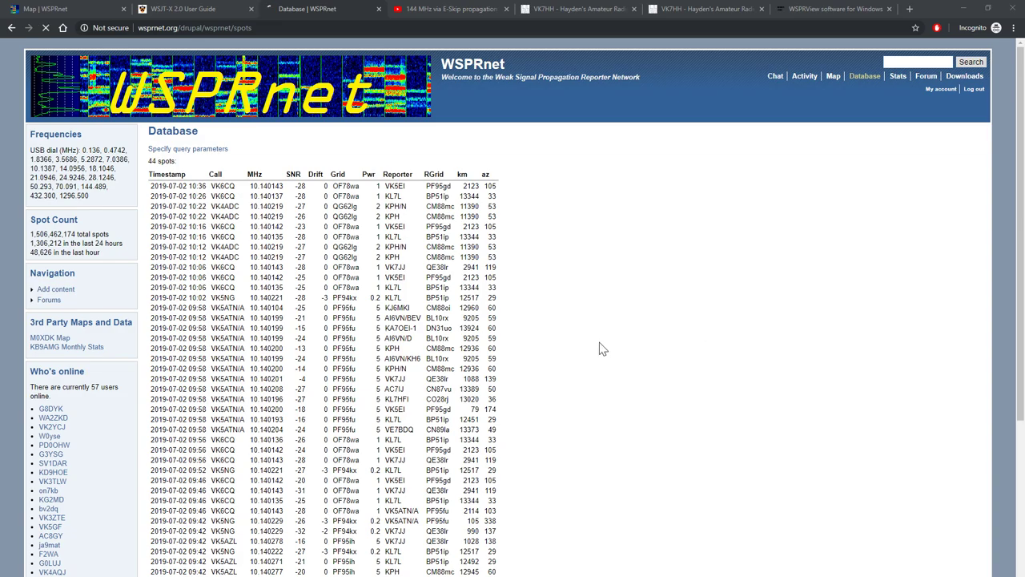
pyautogui.press('F5')
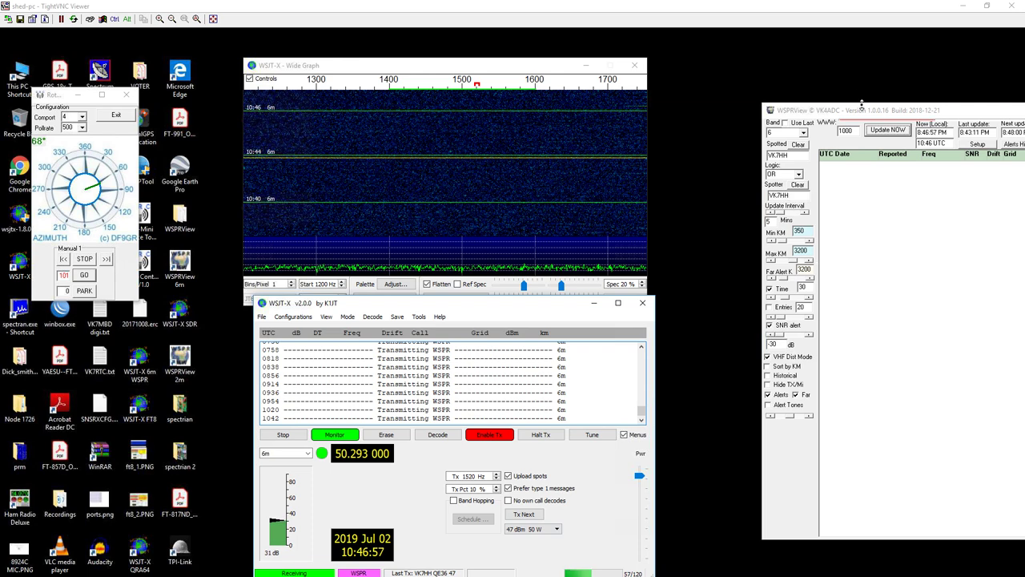
# - Move the WSPRView window to the middle of the remote desktop and review the WSPRView software web page in the browser
pyautogui.moveTo(898, 115); pyautogui.dragTo(506, 104)
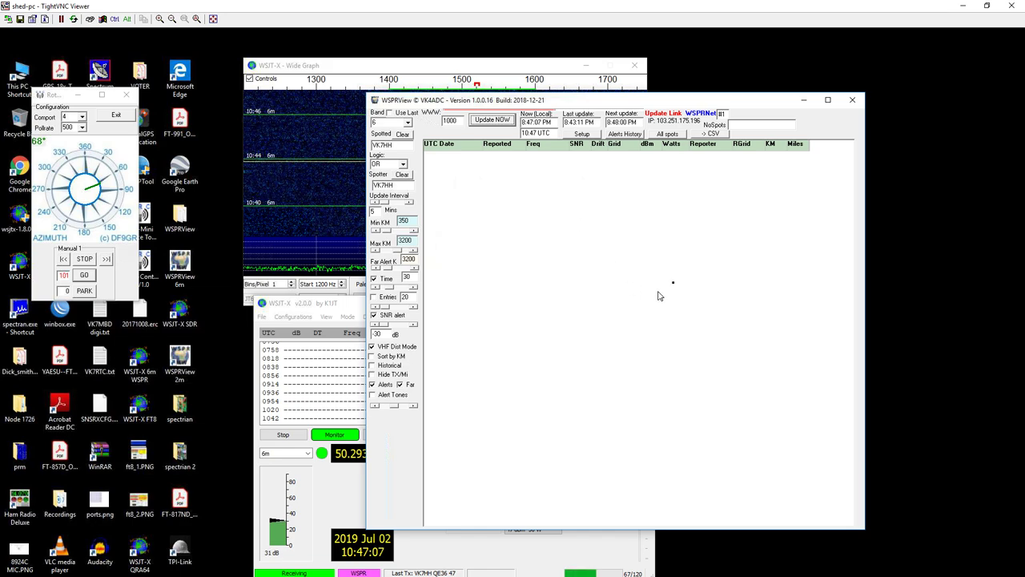
pyautogui.click(963, 5)
pyautogui.click(832, 10)
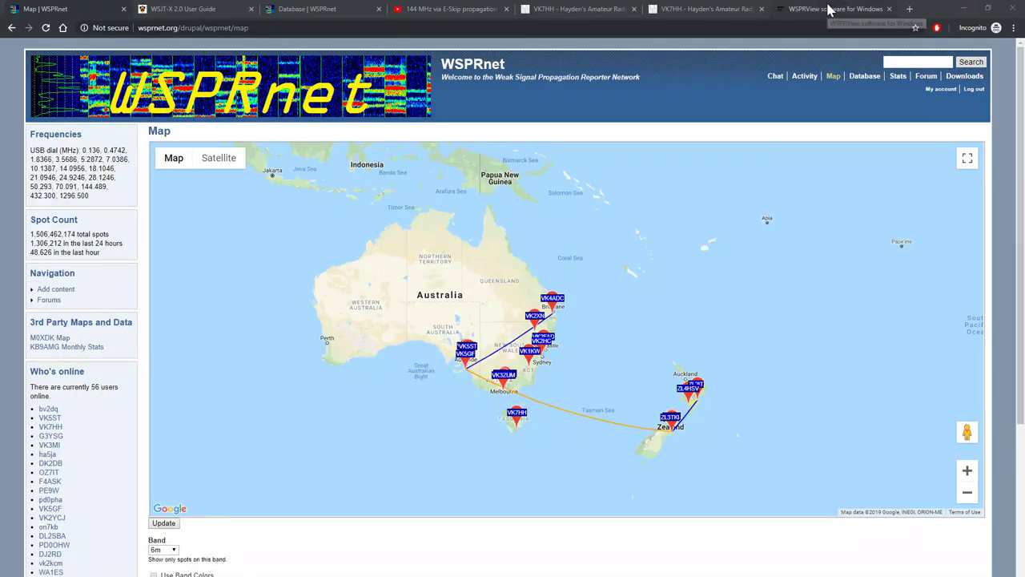
pyautogui.scroll(-3, 669, 262)
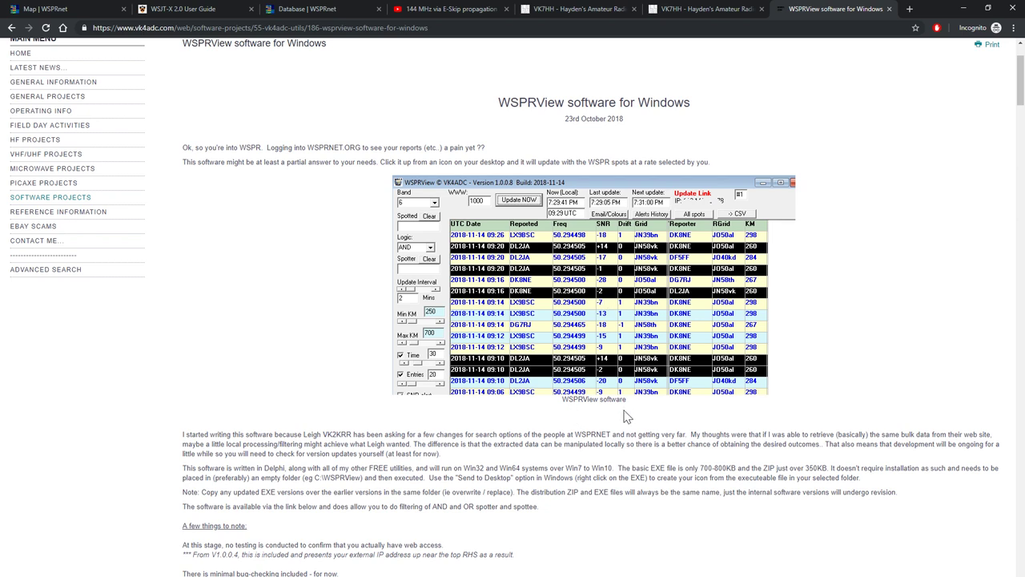
pyautogui.scroll(-1, 651, 493)
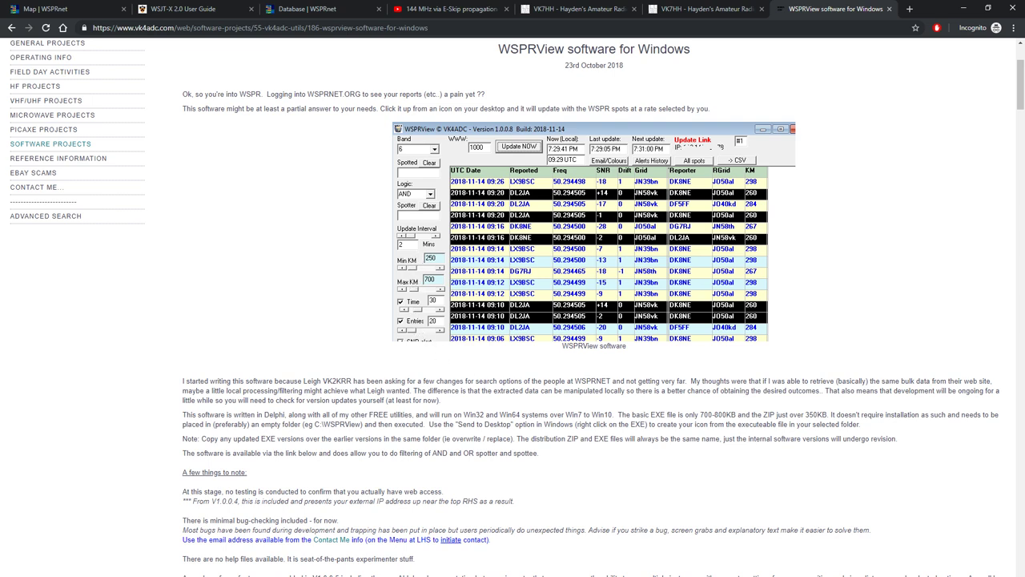
pyautogui.scroll(-2, 487, 392)
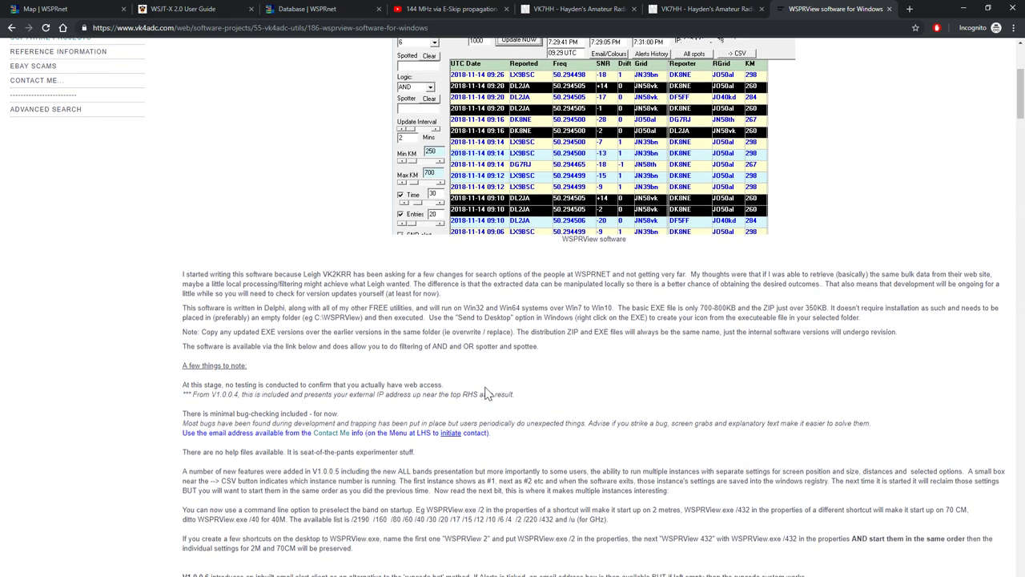
pyautogui.scroll(4, 486, 392)
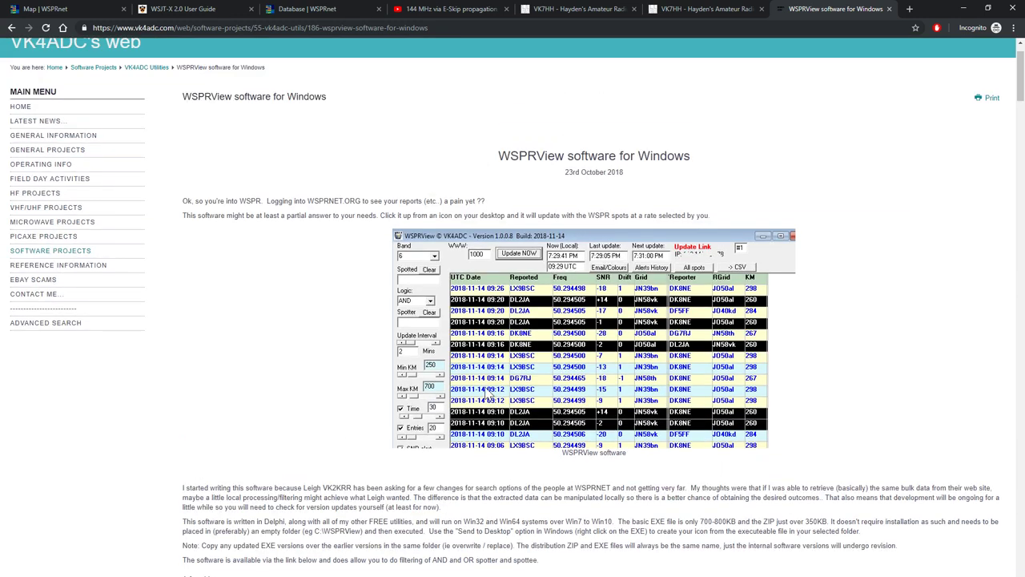
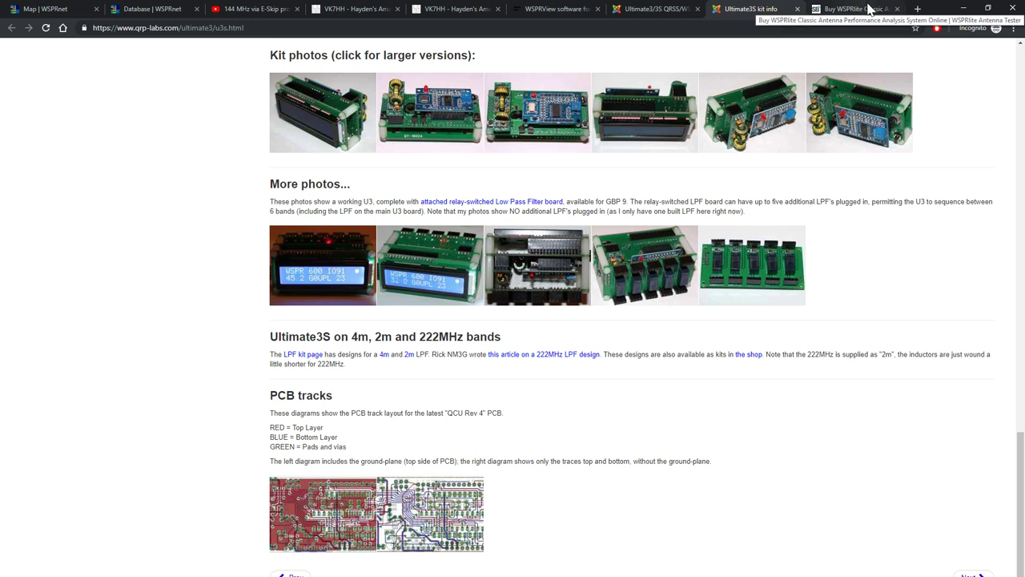
# - Examine the SOTABEAMS WSPRlite Classic product page, including its description, uses, hardware, software and DXplorer map sections
pyautogui.click(869, 8)
pyautogui.click(632, 134)
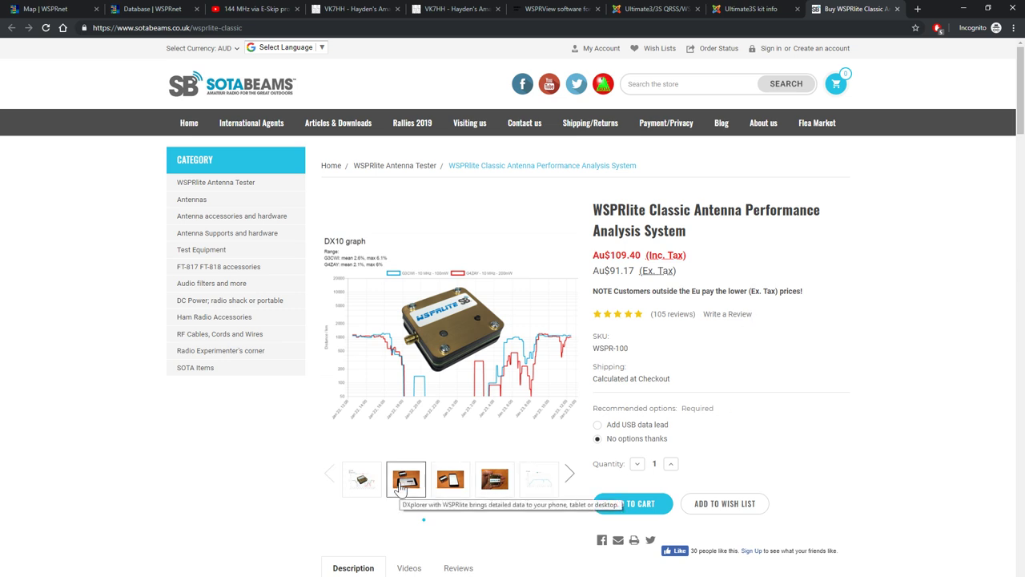
pyautogui.scroll(-5, 401, 489)
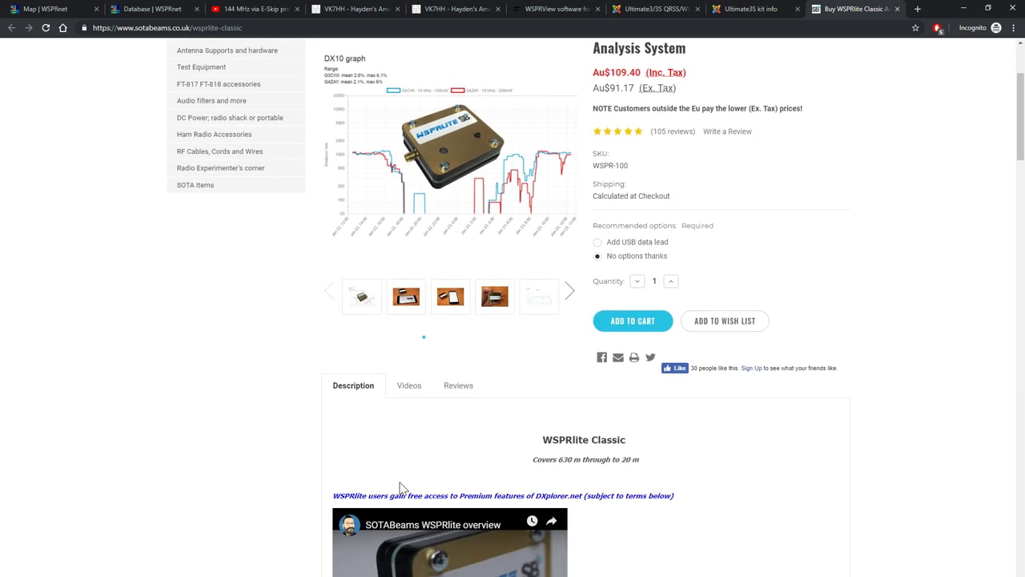
pyautogui.scroll(-2, 401, 488)
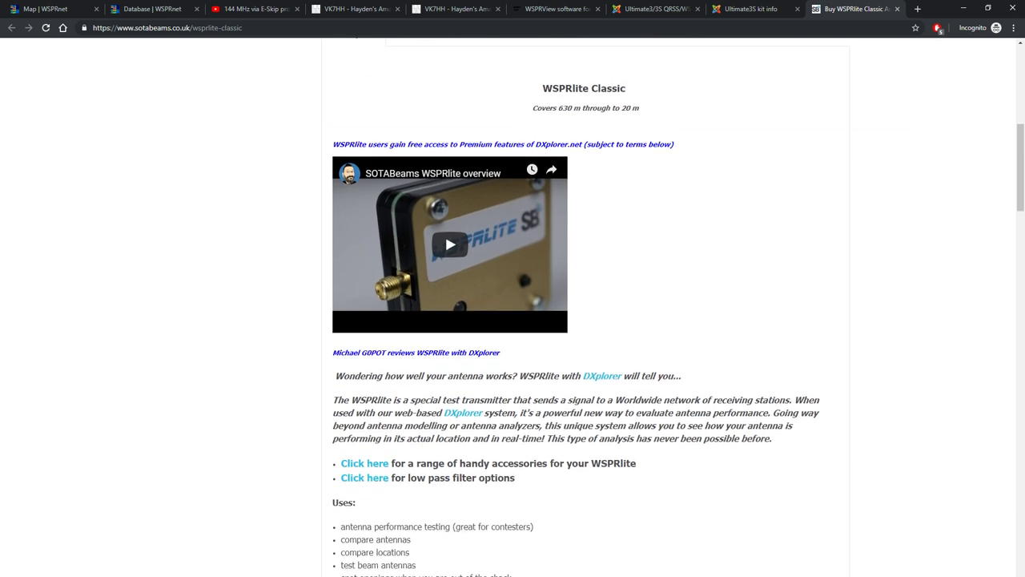
pyautogui.scroll(-2, 400, 488)
pyautogui.scroll(-1, 401, 488)
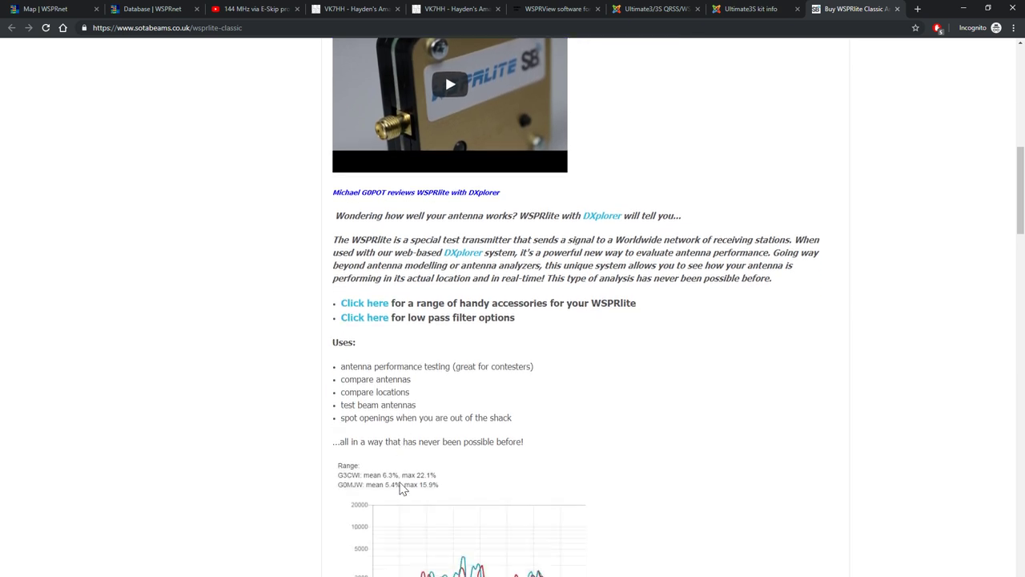
pyautogui.scroll(-2, 400, 489)
pyautogui.scroll(-2, 400, 488)
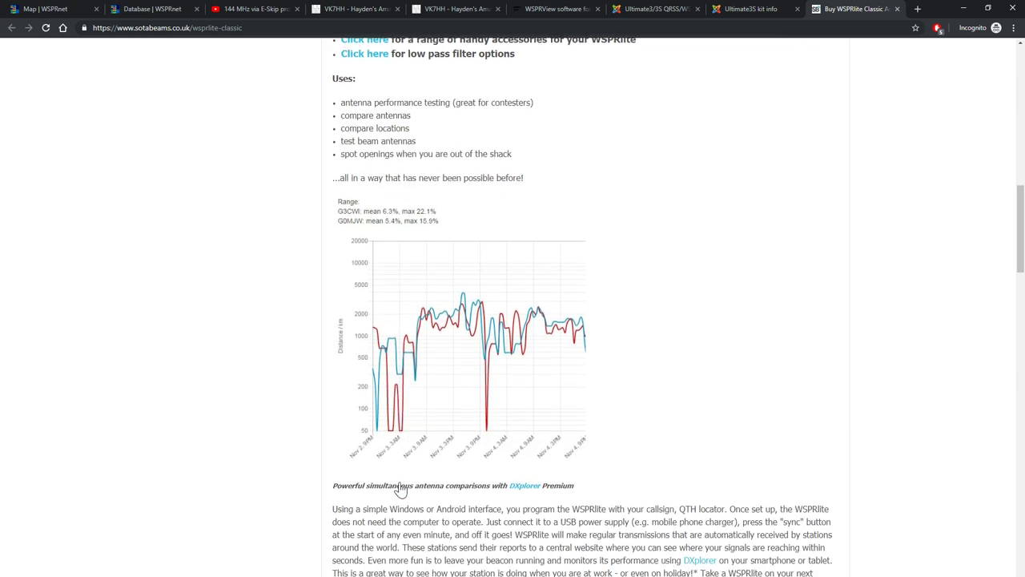
pyautogui.scroll(-5, 401, 489)
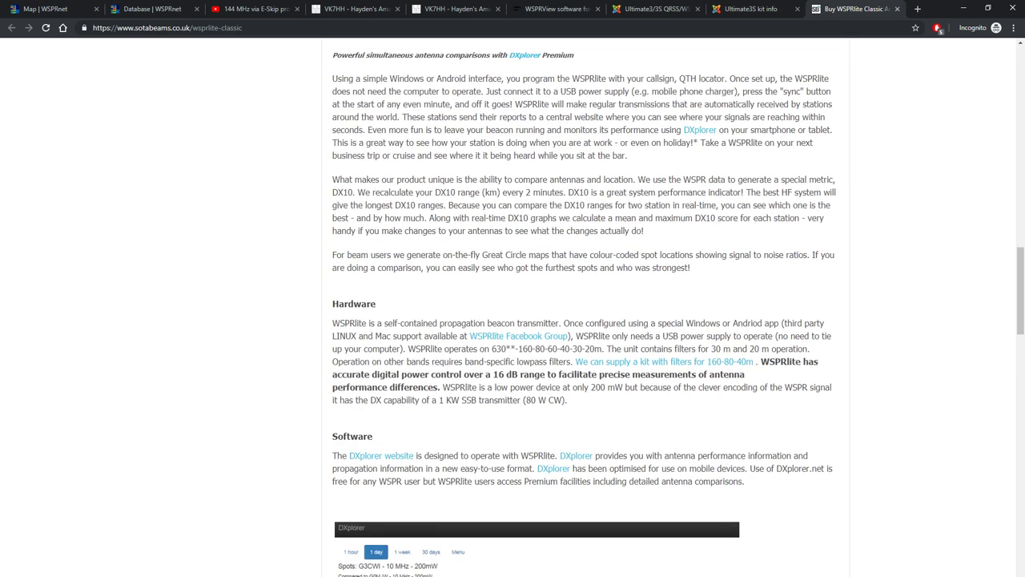
pyautogui.scroll(-5, 401, 488)
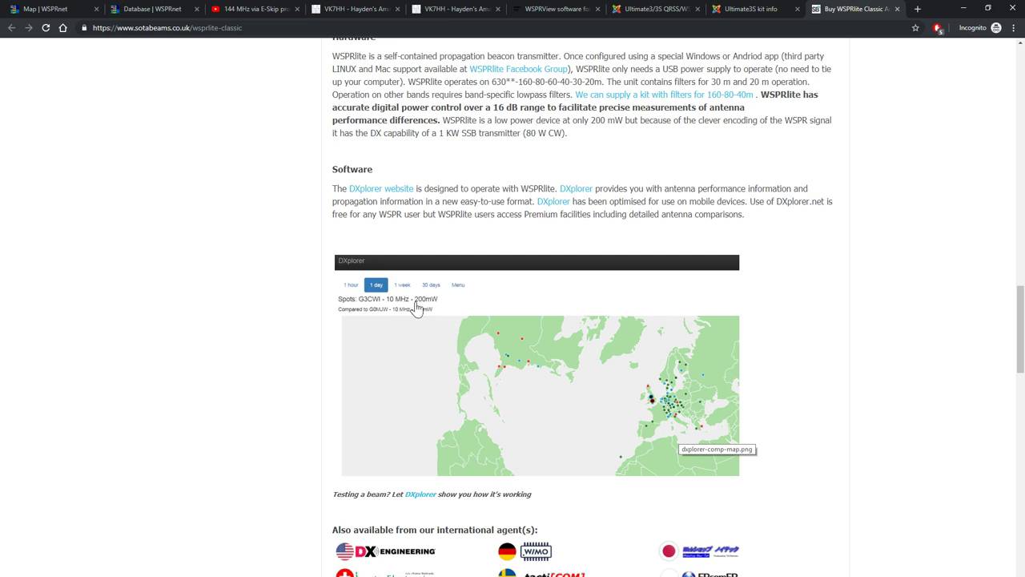
pyautogui.scroll(20, 793, 448)
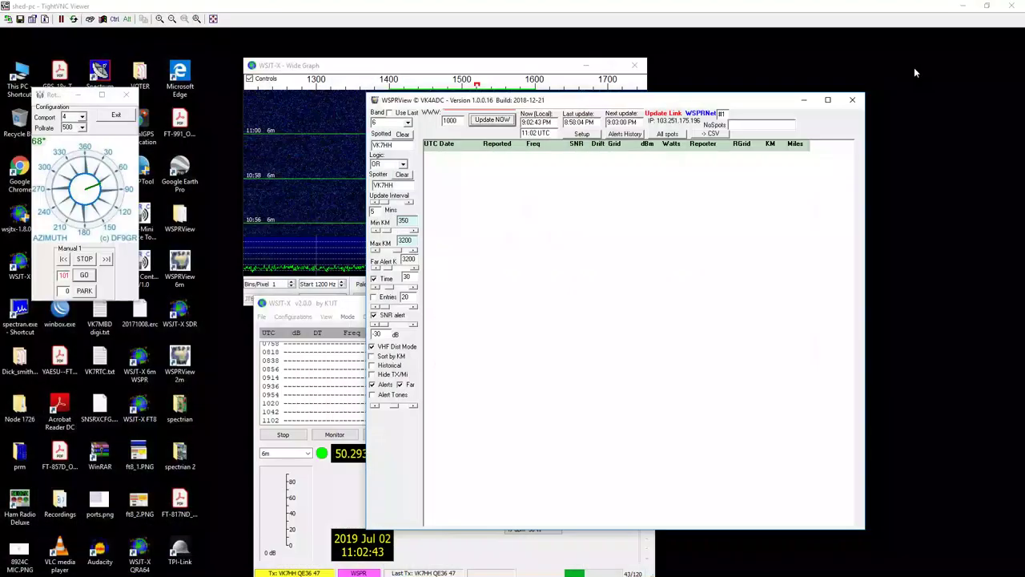
# - Rearrange the remote desktop so WSPRView sits clear of WSJT-X, and align the WSJT-X main window beneath the Wide Graph
pyautogui.moveTo(497, 104); pyautogui.dragTo(837, 113)
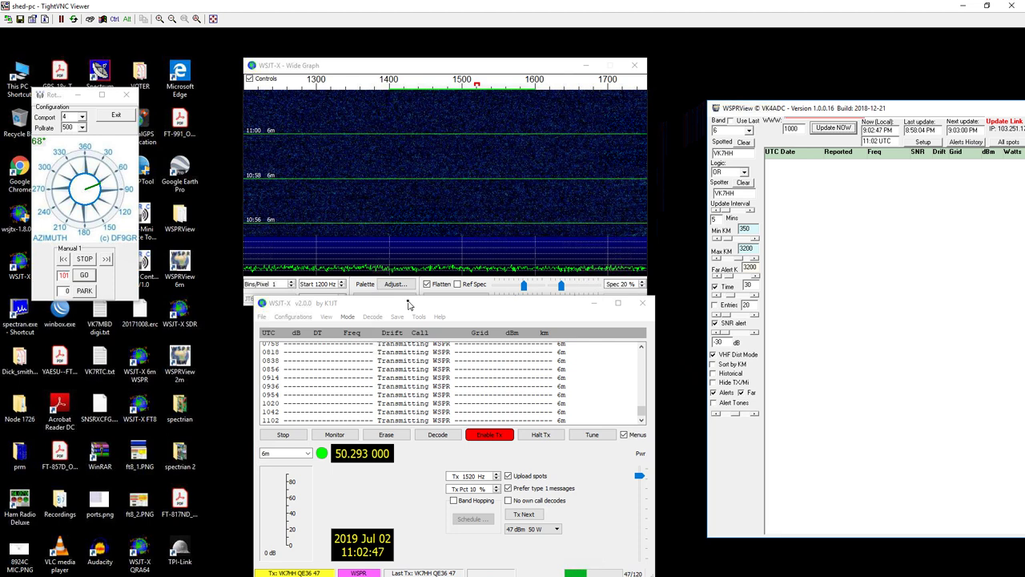
pyautogui.moveTo(408, 305); pyautogui.dragTo(396, 303)
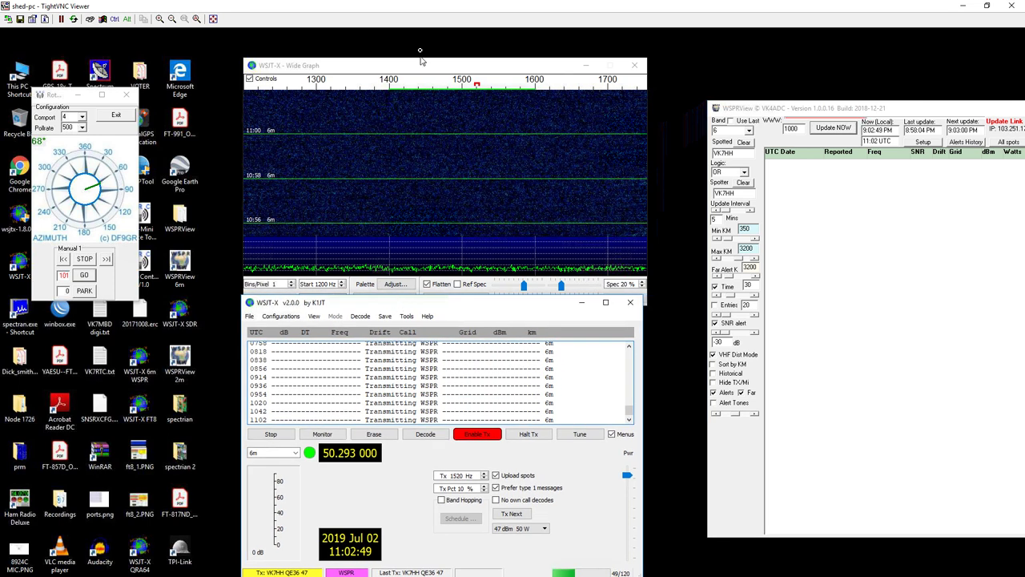
pyautogui.moveTo(430, 67); pyautogui.dragTo(428, 67)
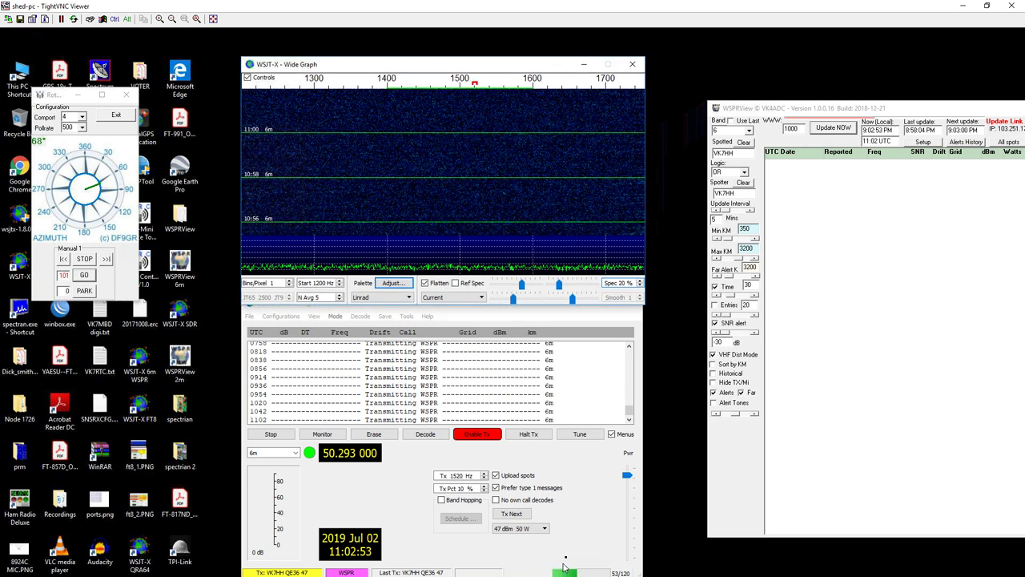
pyautogui.click(581, 462)
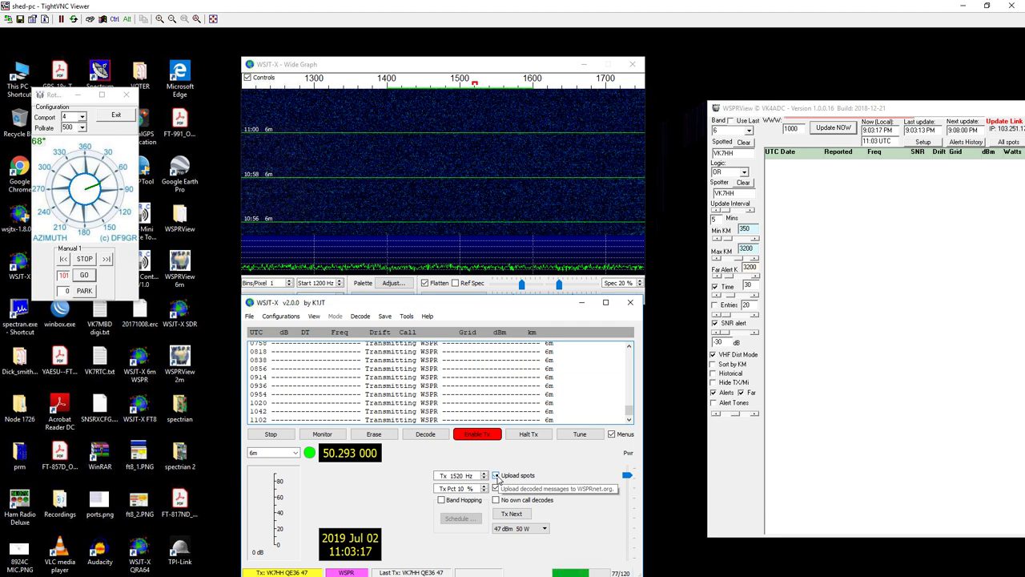
# - Inspect the Upload spots option and the list of available operating modes, including WSPR, in WSJT-X
pyautogui.click(496, 477)
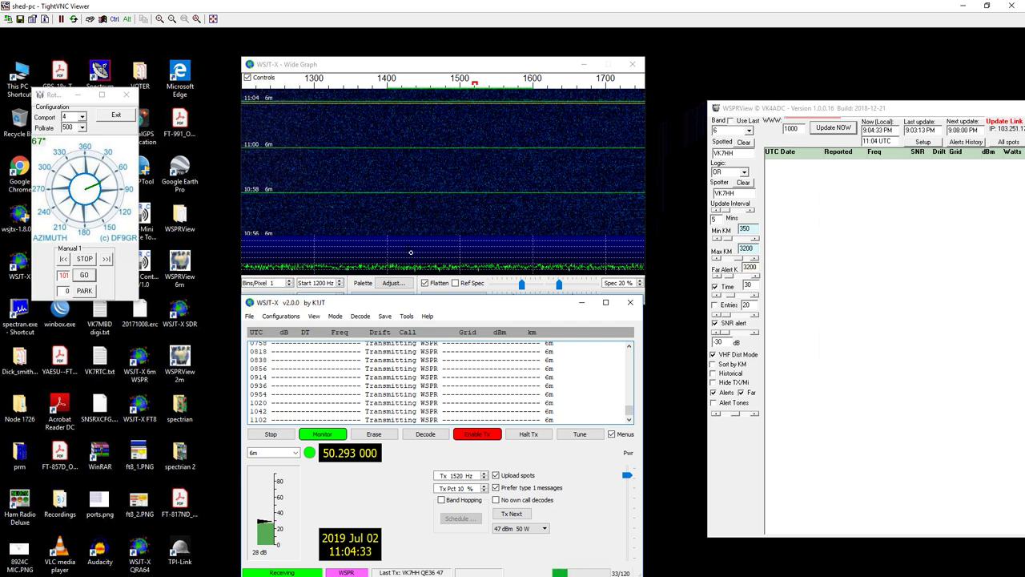
pyautogui.click(250, 318)
pyautogui.moveTo(334, 317)
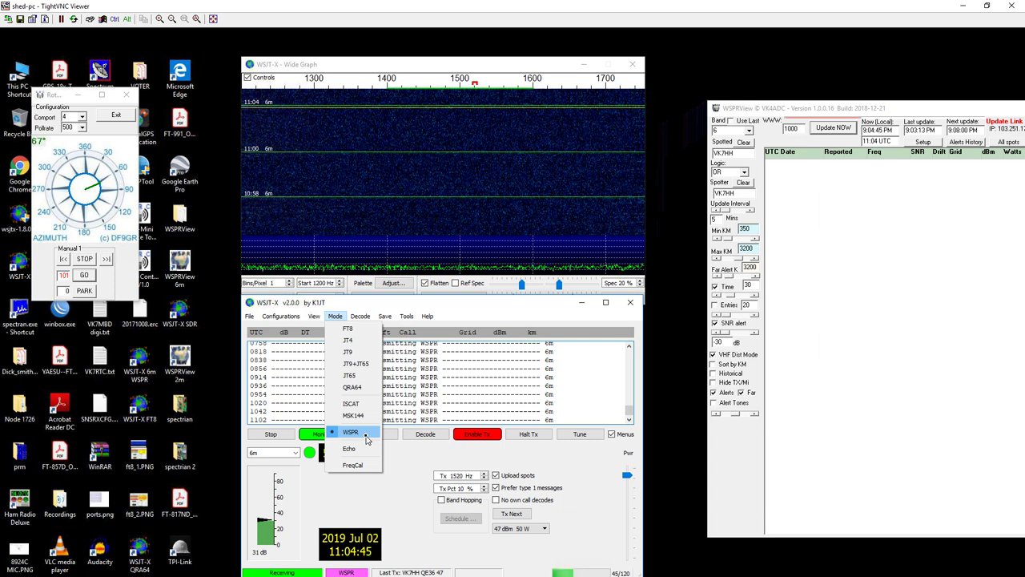
pyautogui.click(397, 495)
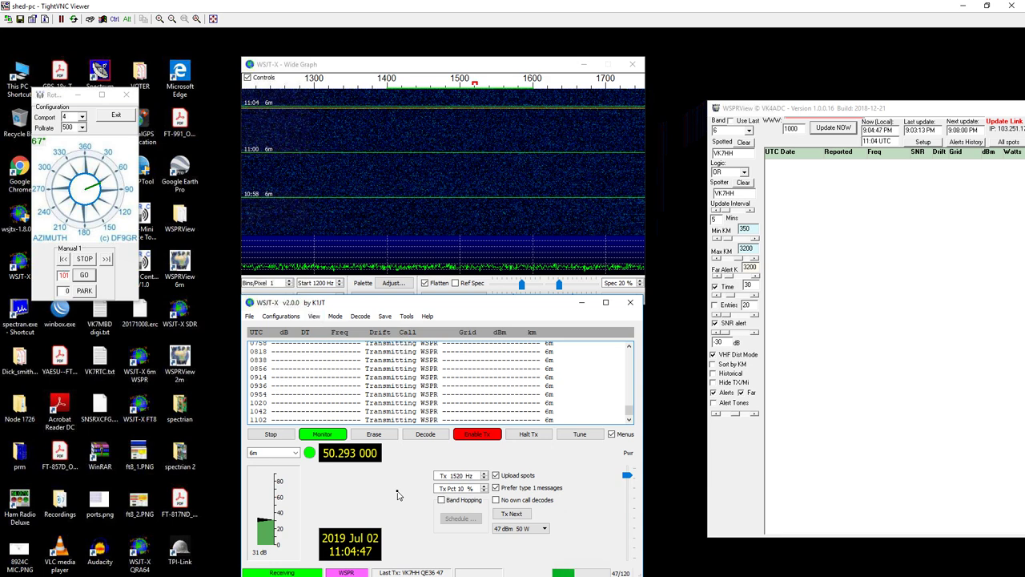